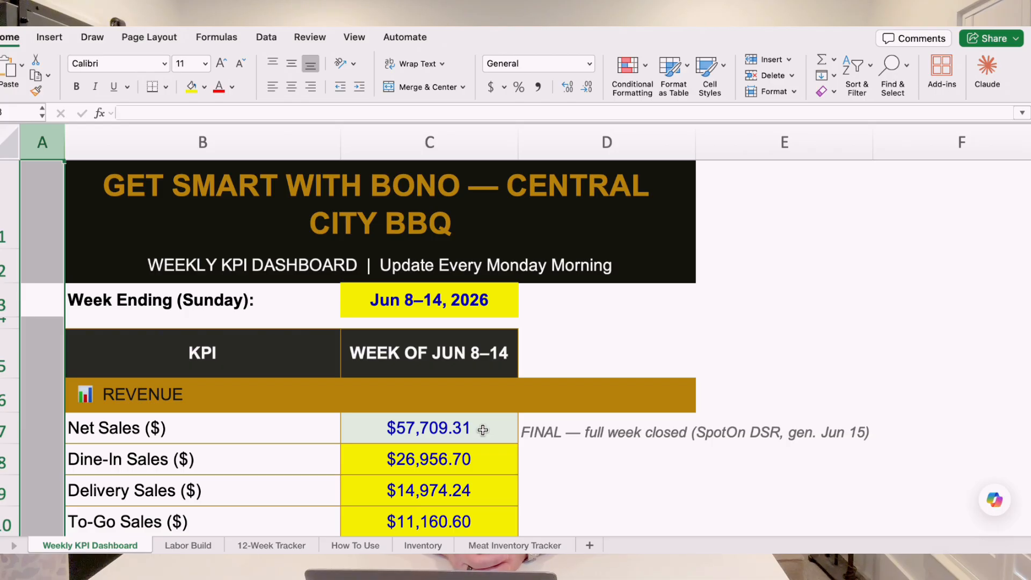
Step: Review the Net Sales figure in the Revenue section for the week of Jun 8–14
scroll(483, 430, "down", 3)
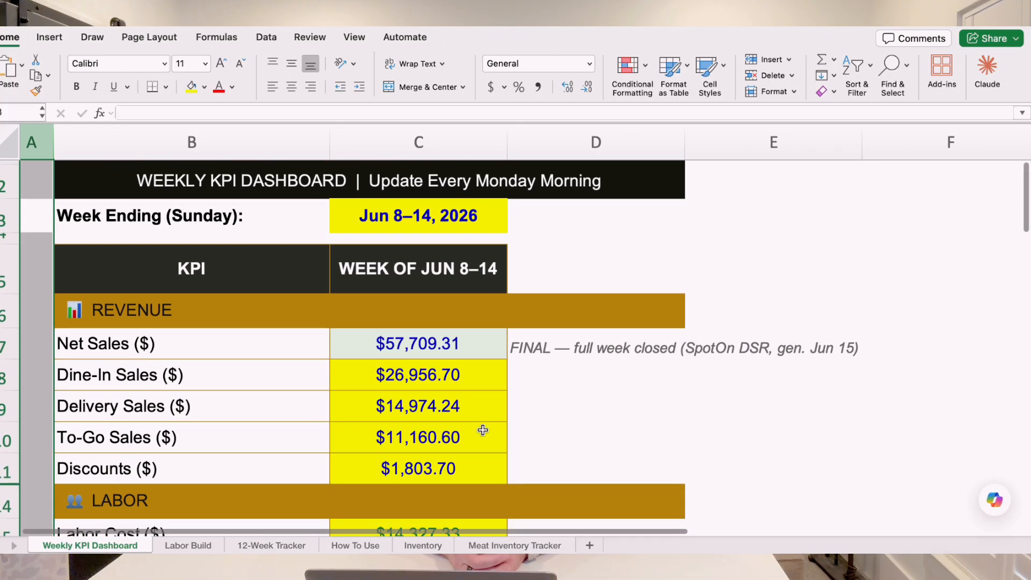
scroll(483, 430, "up", 1)
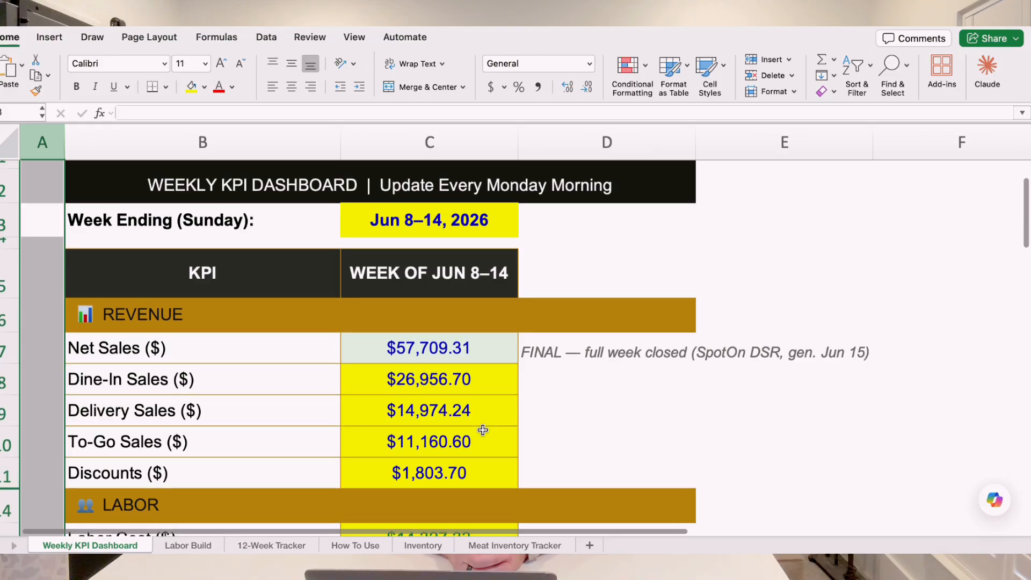
left_click(480, 349)
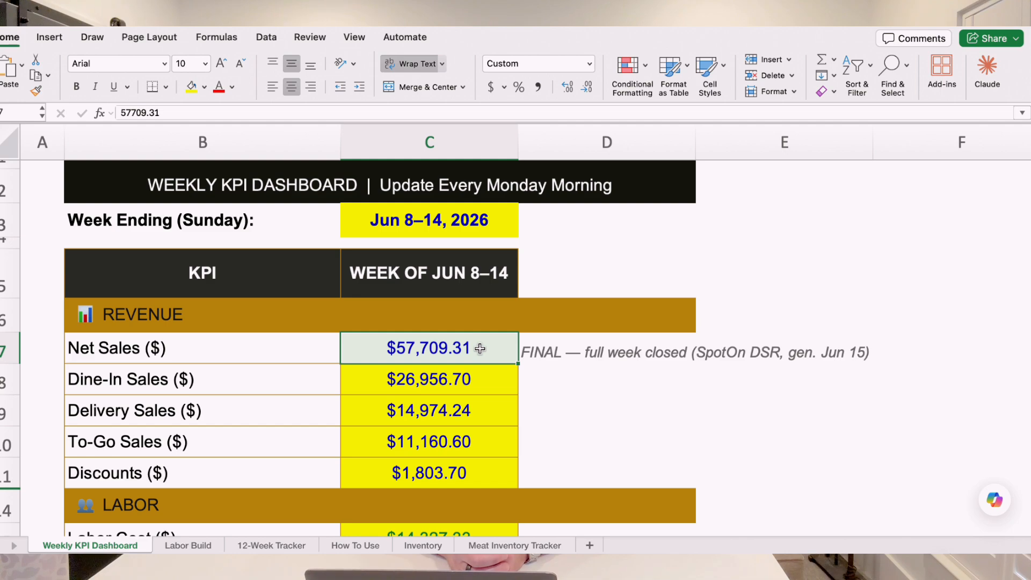
Step: Check the Labor Cost, Labor % and labor target cells in the Labor section
scroll(479, 349, "down", 2)
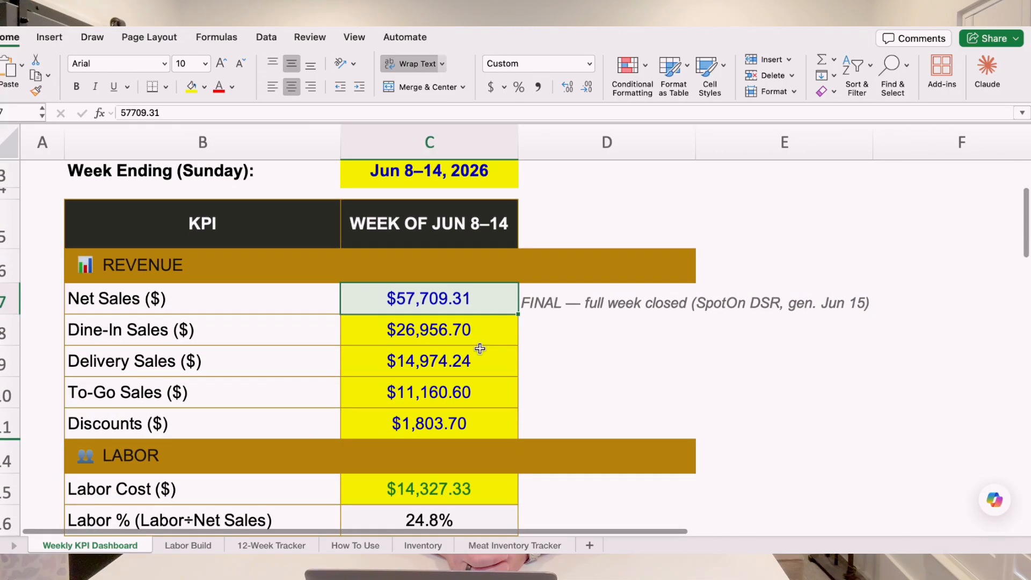
scroll(480, 349, "down", 2)
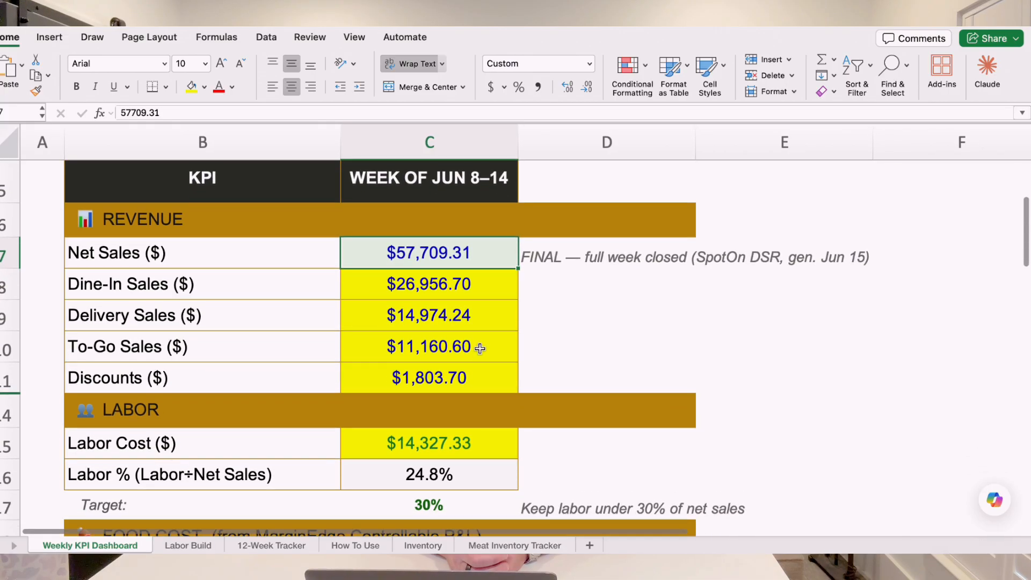
left_click(442, 453)
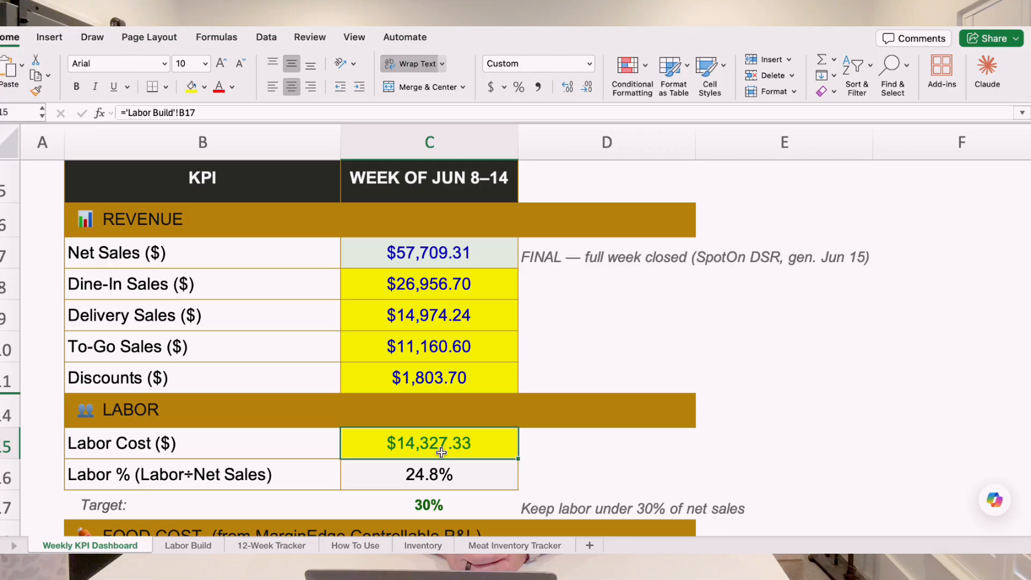
left_click(435, 475)
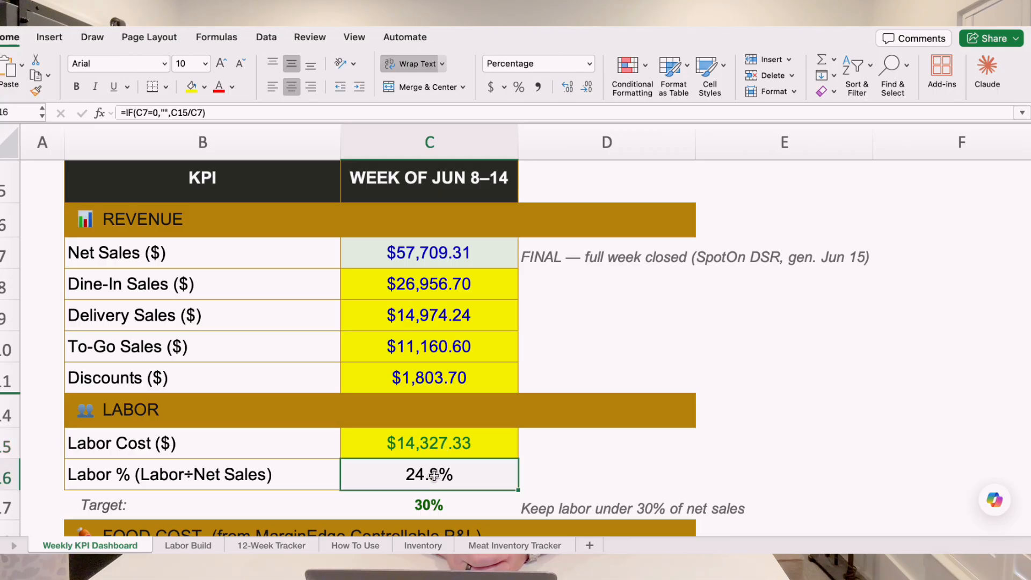
scroll(435, 477, "down", 1)
scroll(436, 477, "down", 1)
left_click(438, 463)
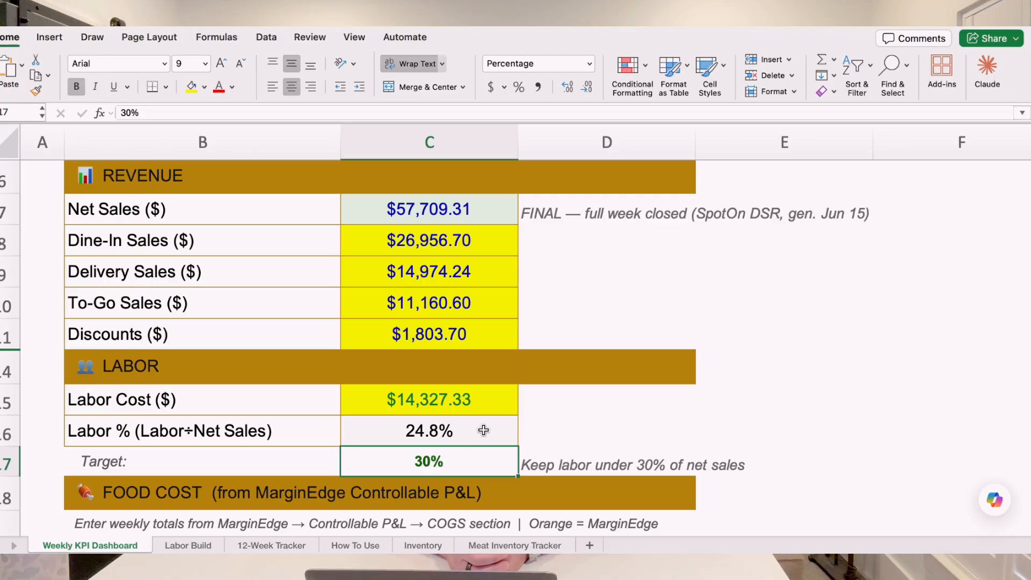
Step: Review the food COGS categories and inspect the TOTAL Food COGS cell in the Food Cost section
scroll(484, 430, "down", 3)
scroll(483, 430, "down", 7)
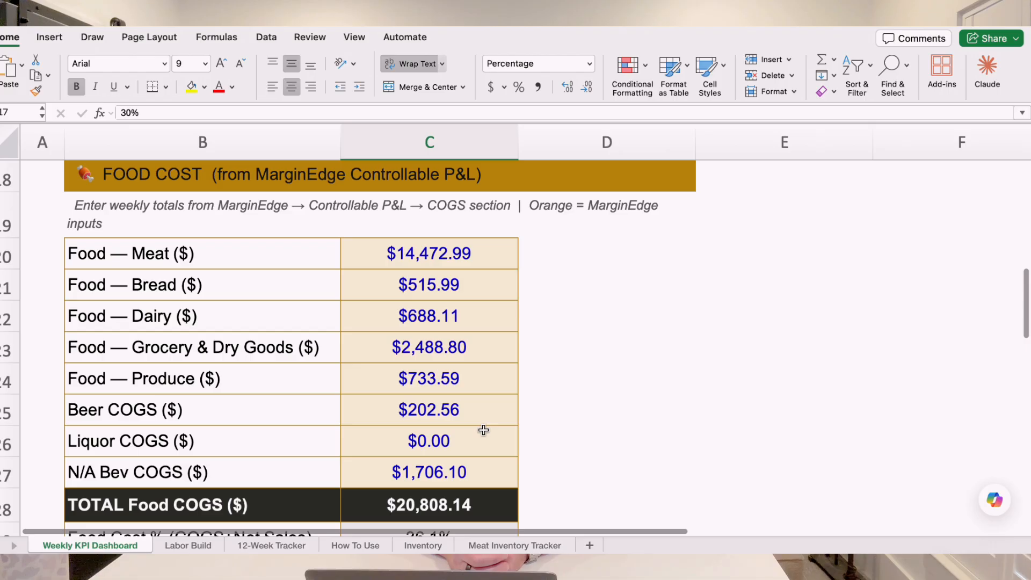
scroll(484, 428, "down", 1)
left_click(455, 487)
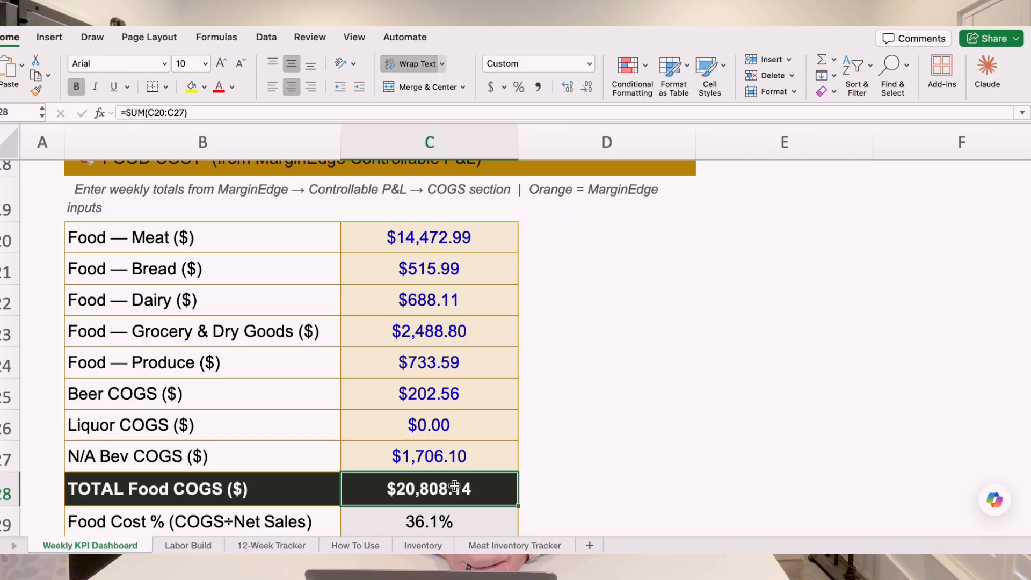
Step: Compare the Food Cost % cell with the food cost target below it
scroll(455, 486, "down", 3)
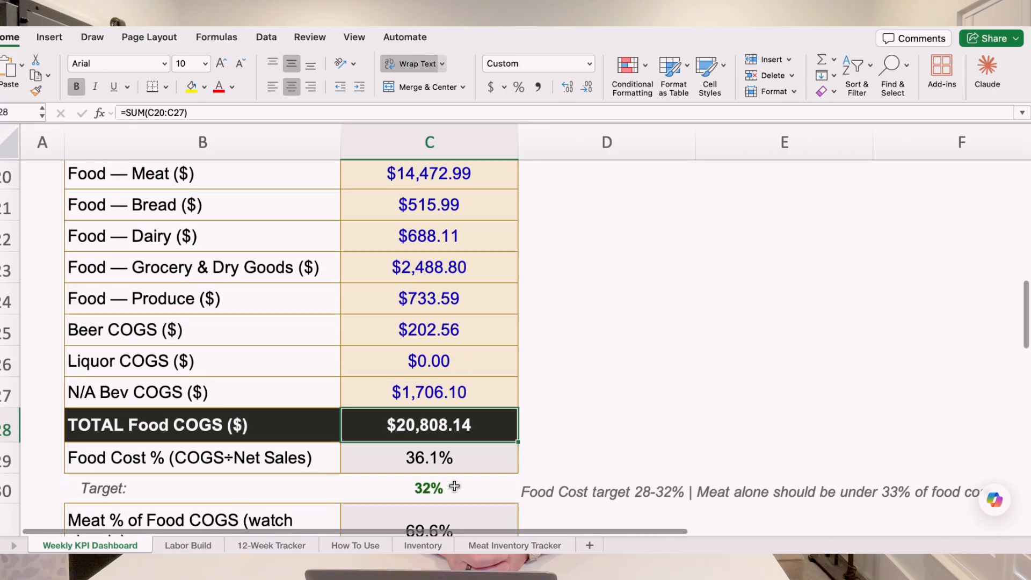
left_click(457, 460)
scroll(457, 460, "down", 1)
scroll(457, 460, "down", 1)
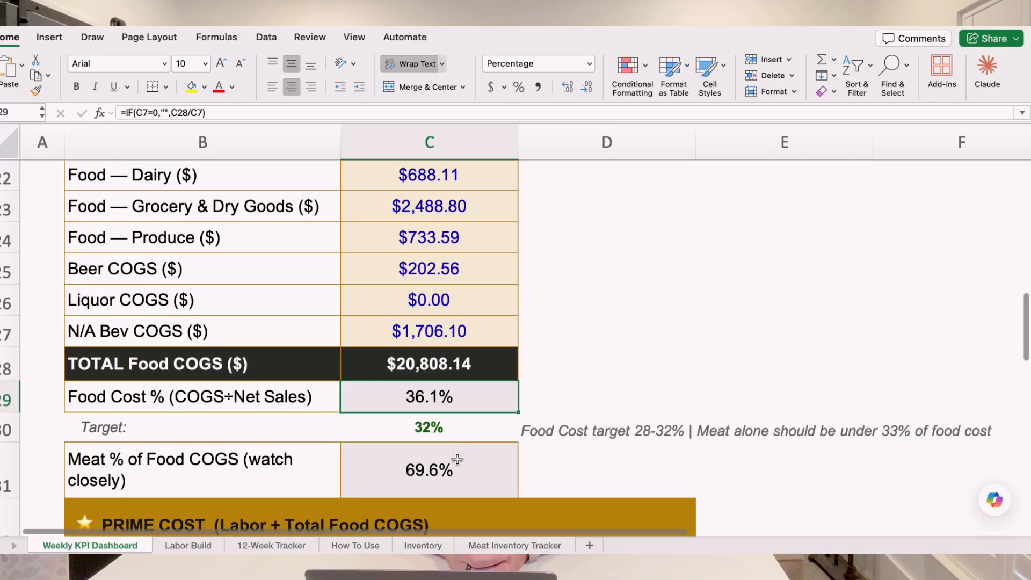
left_click(459, 432)
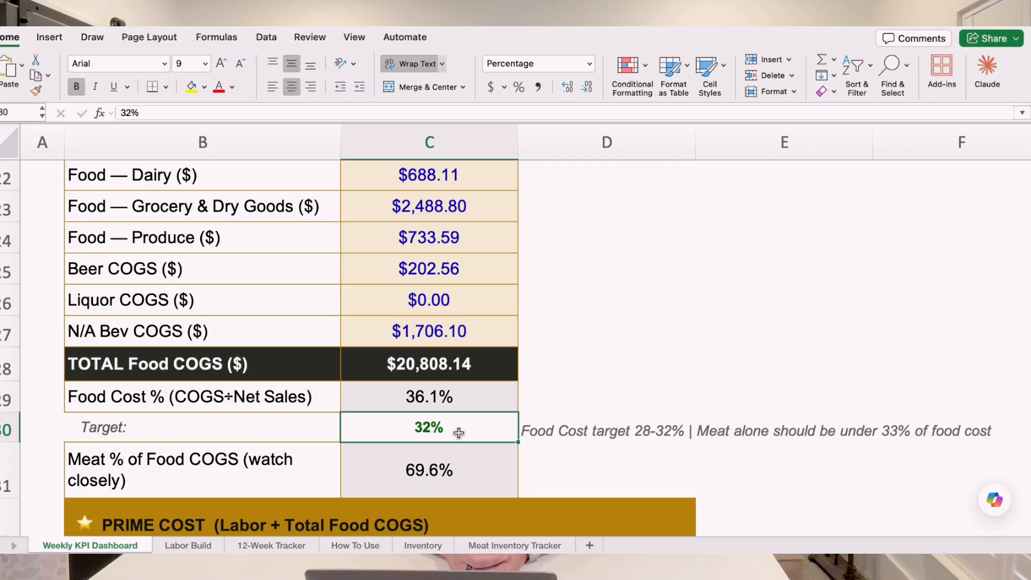
Step: Inspect the Prime Cost % cell and its target in the Prime Cost section
scroll(458, 433, "down", 1)
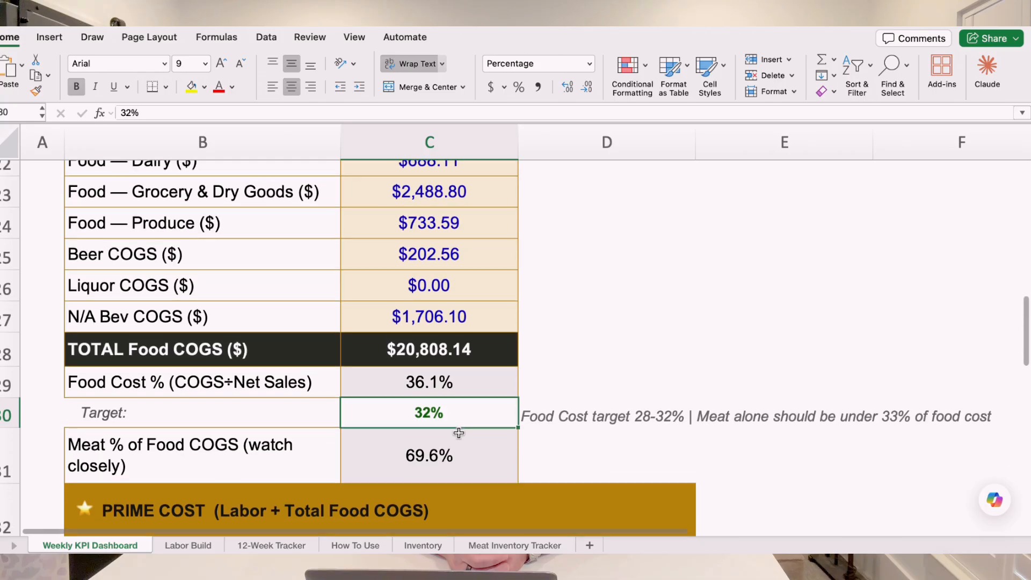
scroll(458, 433, "down", 4)
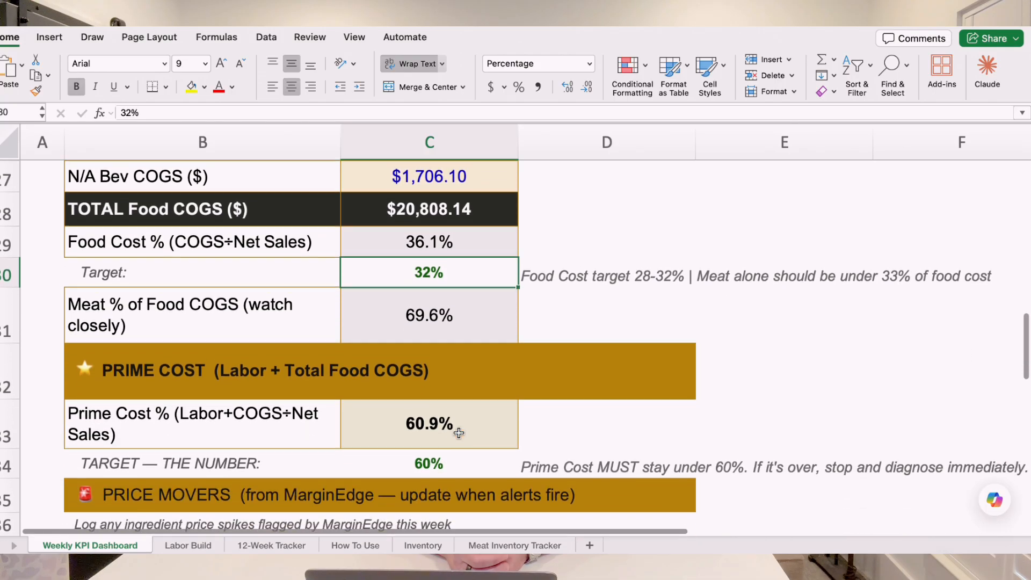
left_click(459, 421)
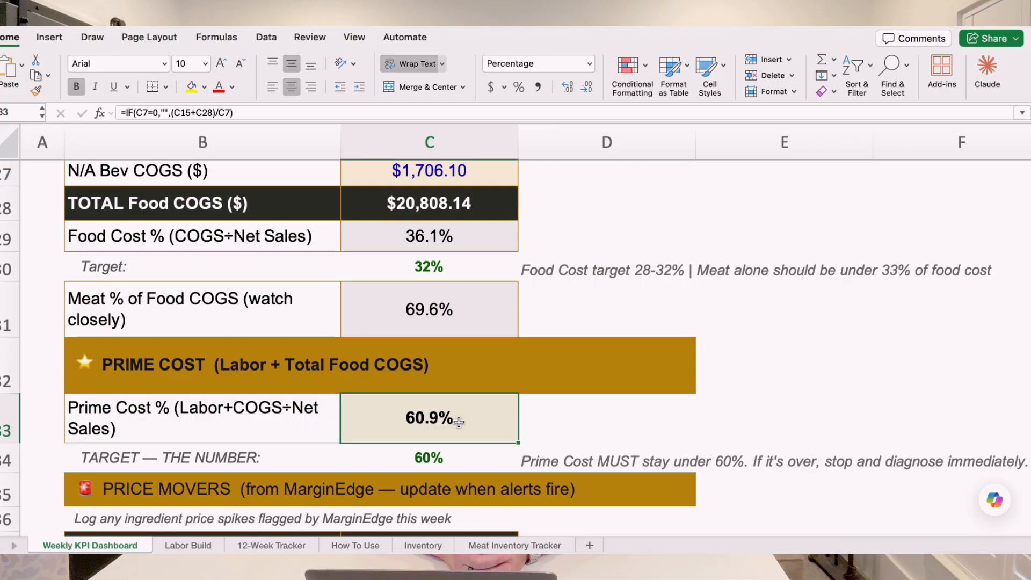
left_click(442, 460)
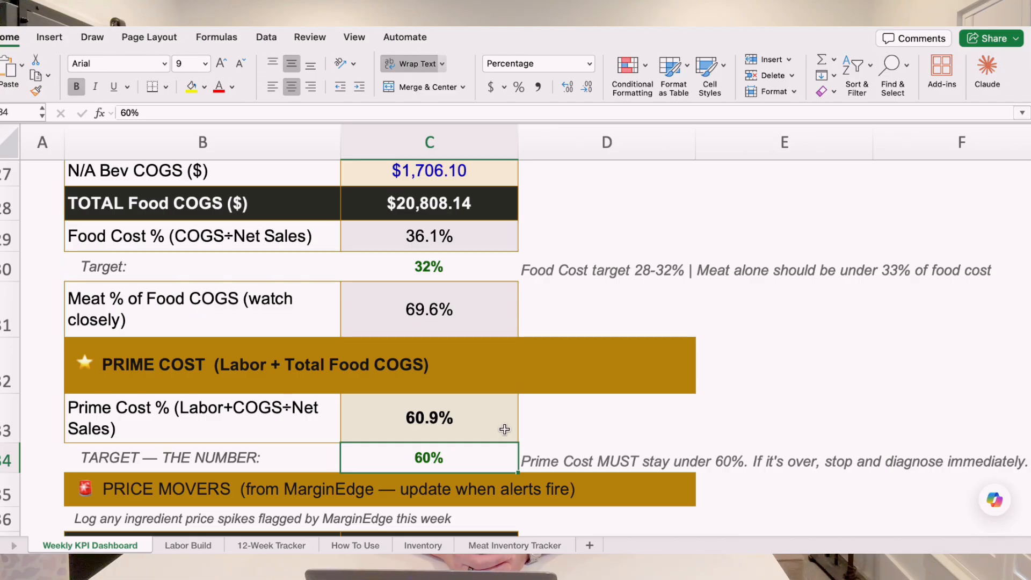
Step: Examine the Food — Meat cost and the Meat % of Food COGS in the Food Cost section
scroll(504, 429, "up", 3)
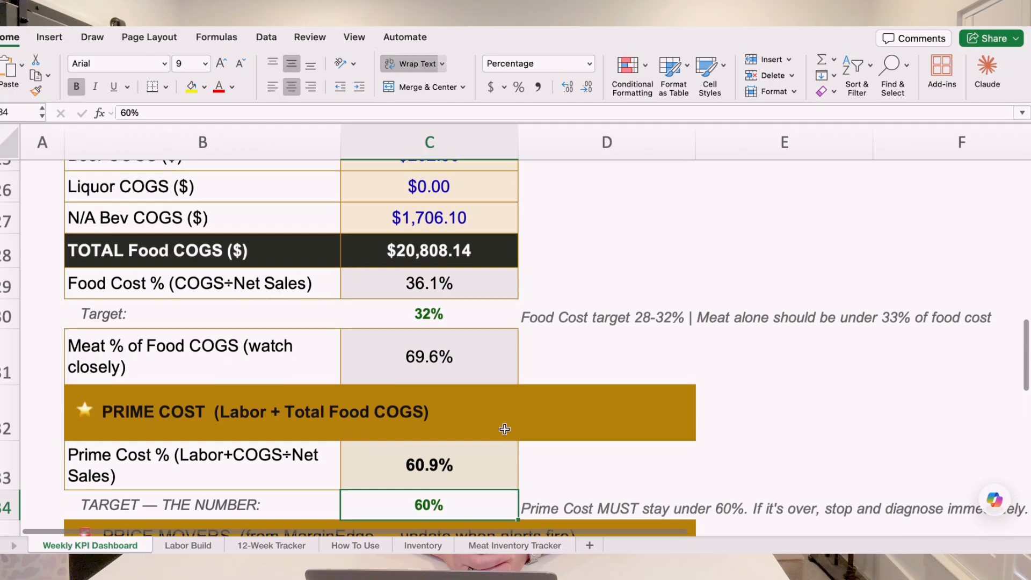
scroll(505, 429, "up", 3)
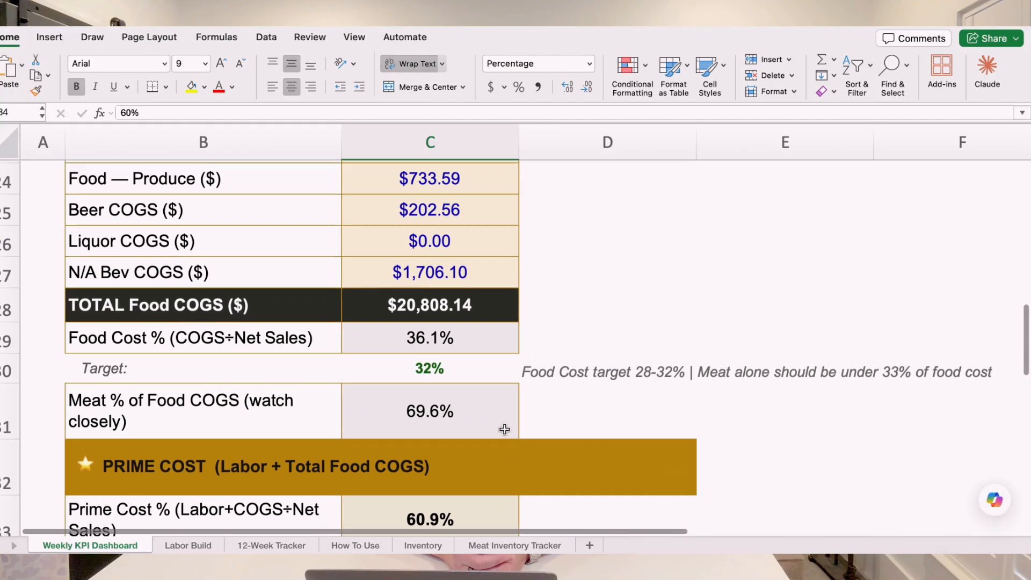
scroll(504, 430, "up", 1)
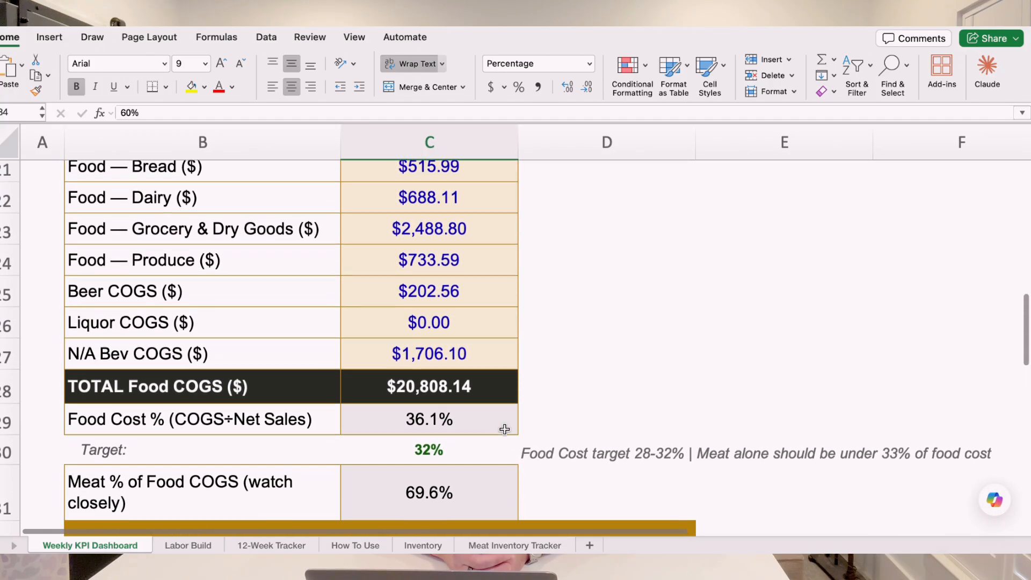
scroll(505, 429, "up", 2)
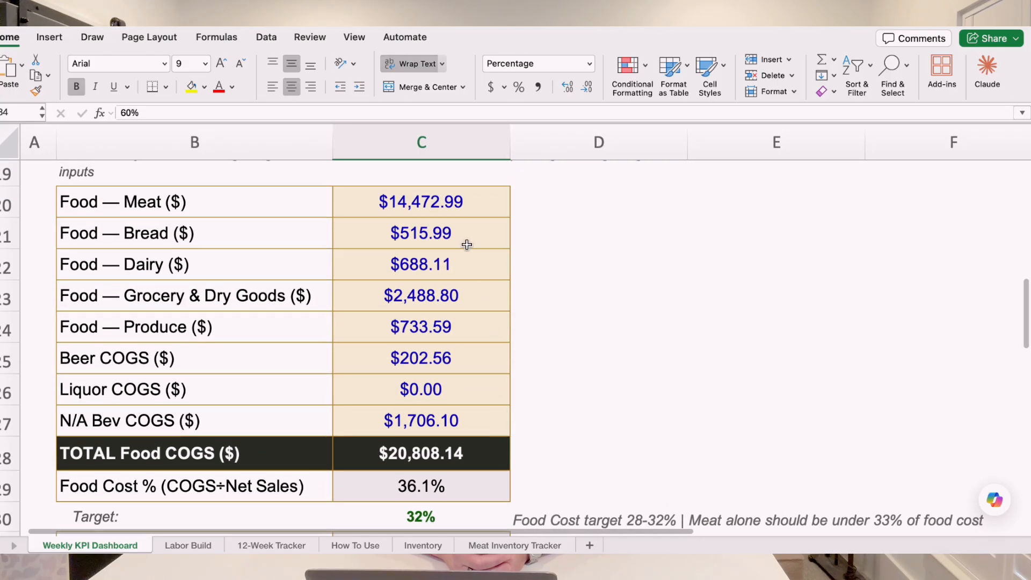
left_click(450, 202)
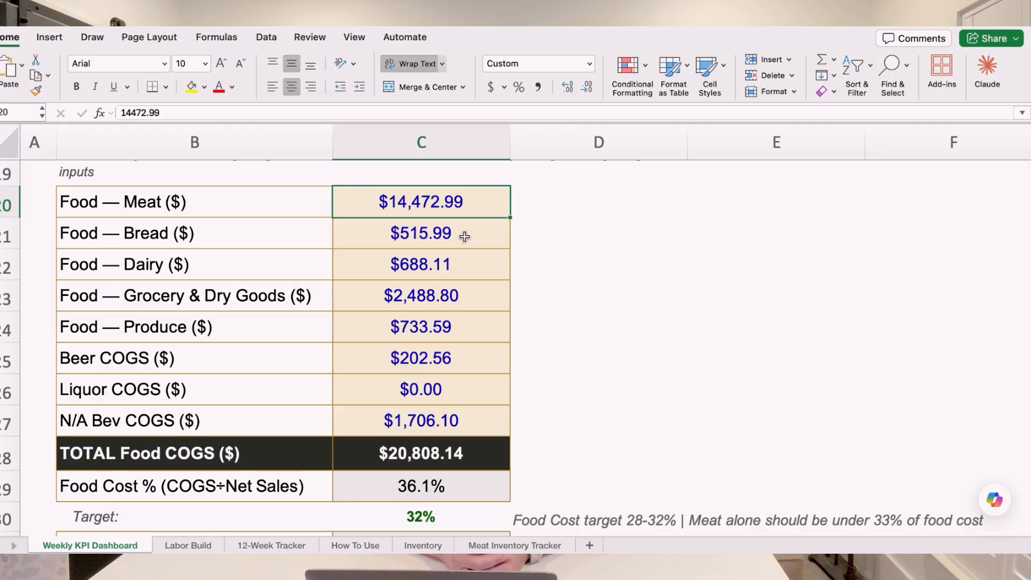
scroll(464, 237, "down", 4)
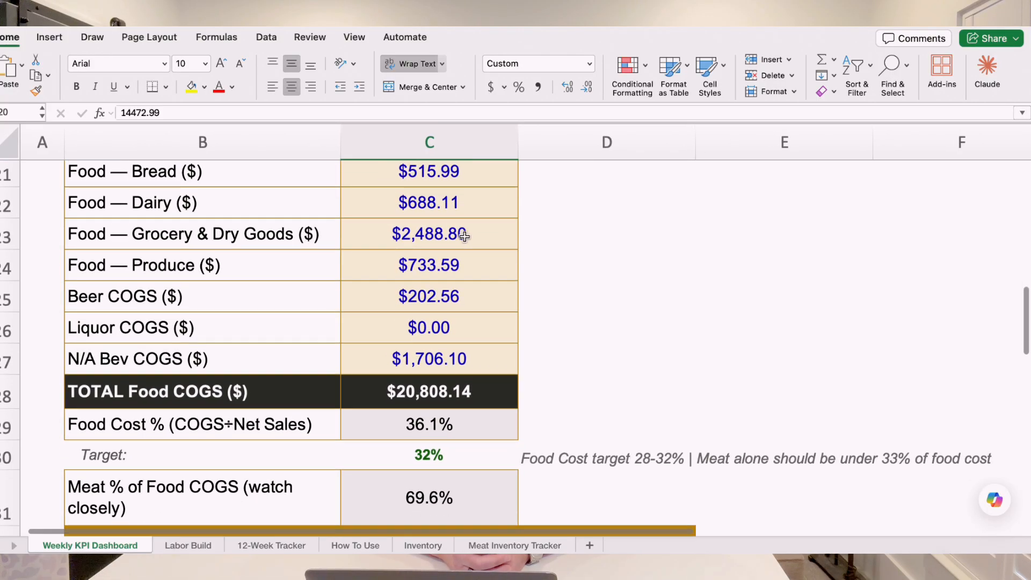
left_click(438, 459)
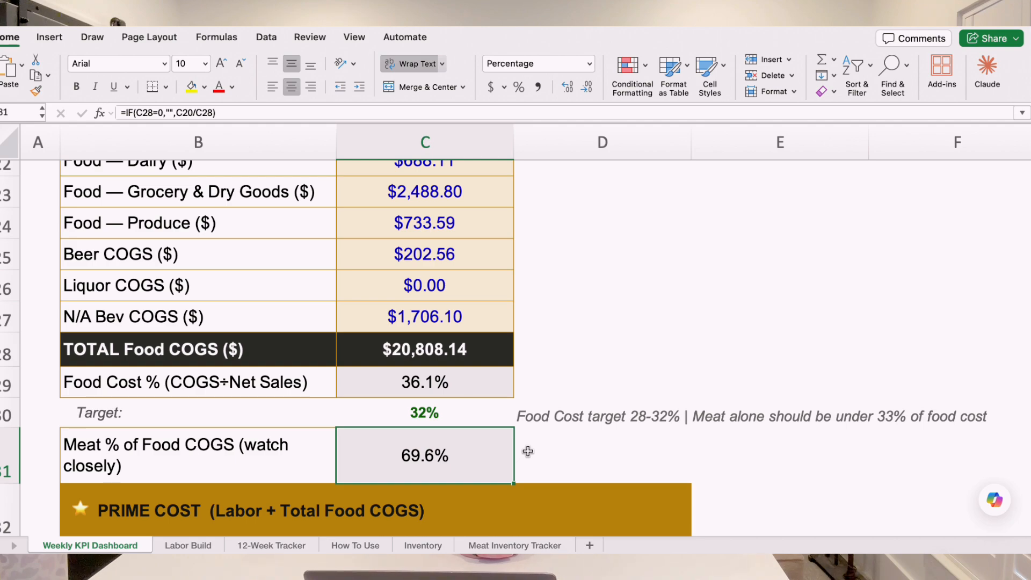
Step: Review the Price Movers ingredient list and select the Brisket entry
scroll(528, 451, "down", 2)
scroll(528, 451, "down", 8)
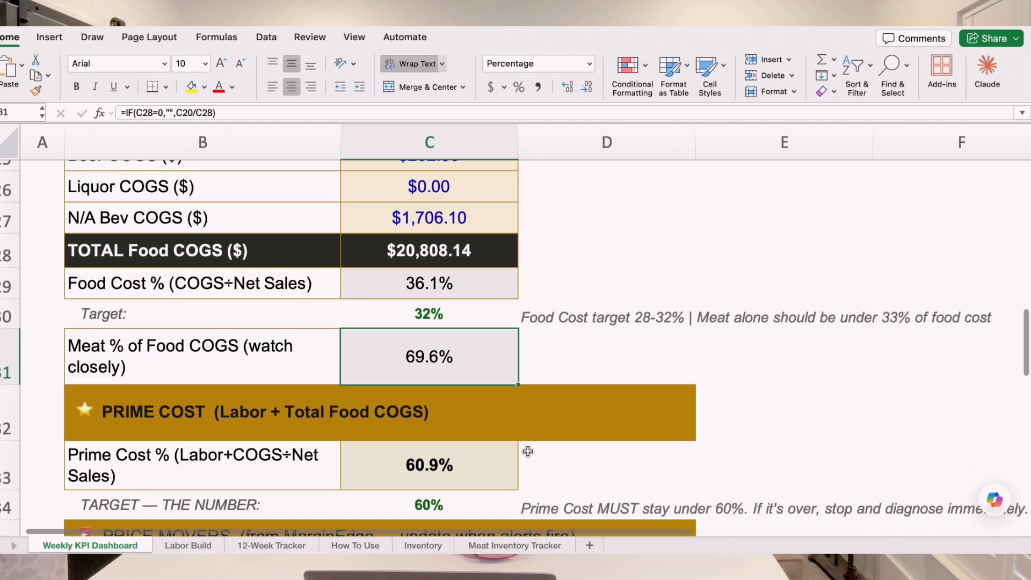
scroll(528, 451, "down", 1)
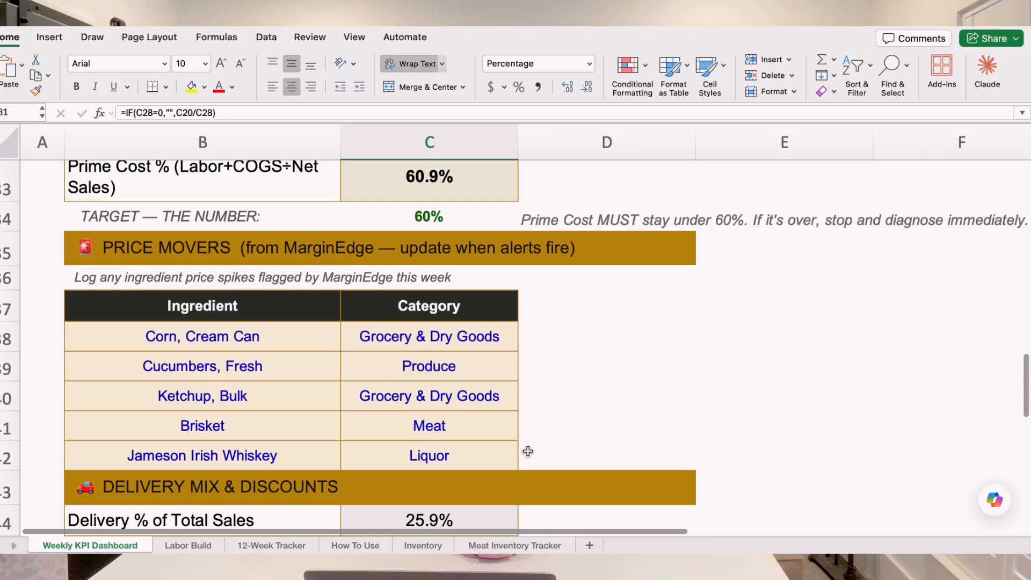
left_click(250, 422)
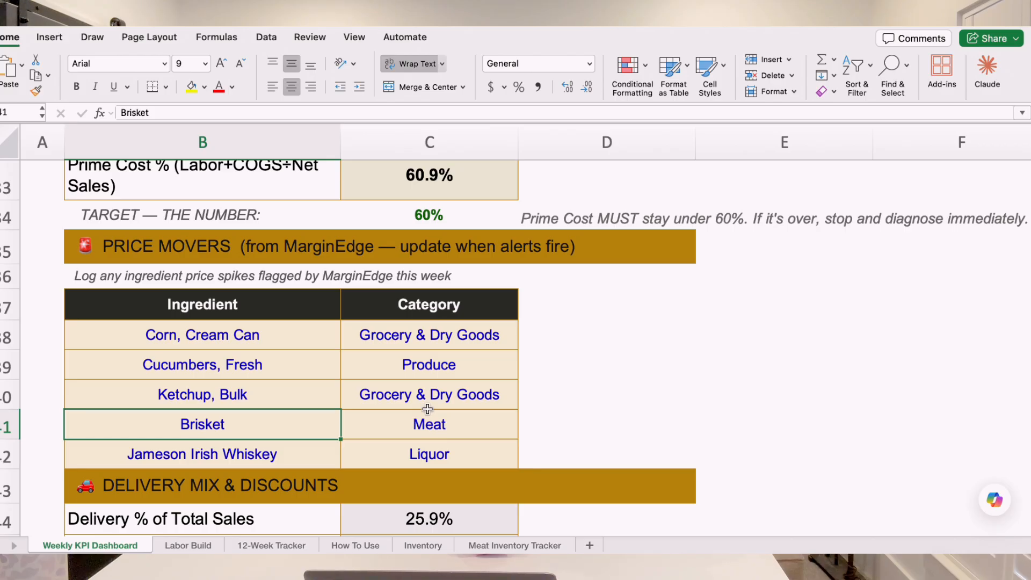
Step: Return to the Prime Cost section and select the target cell below Prime Cost %
scroll(428, 409, "up", 3)
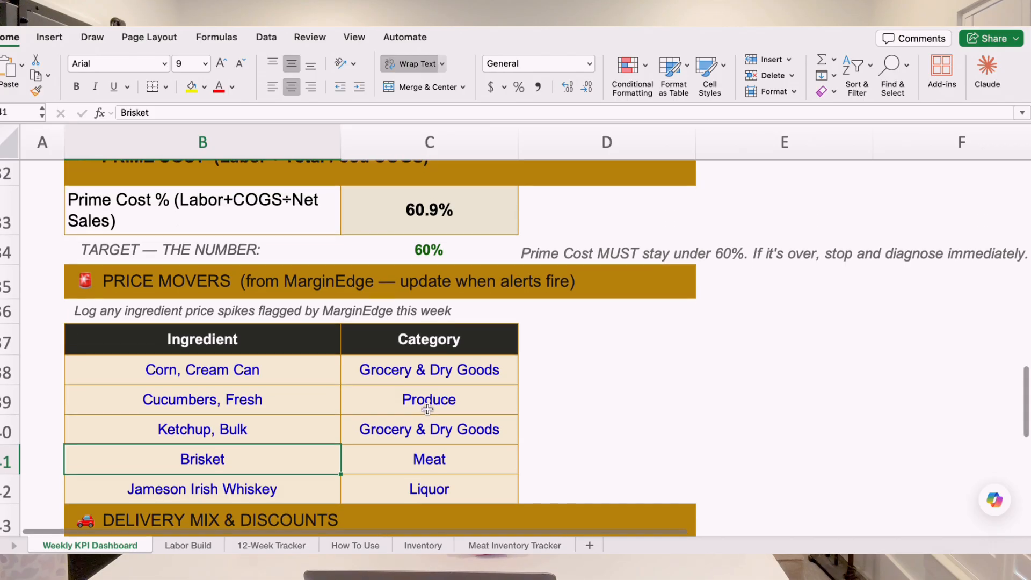
scroll(428, 410, "up", 1)
scroll(428, 409, "up", 1)
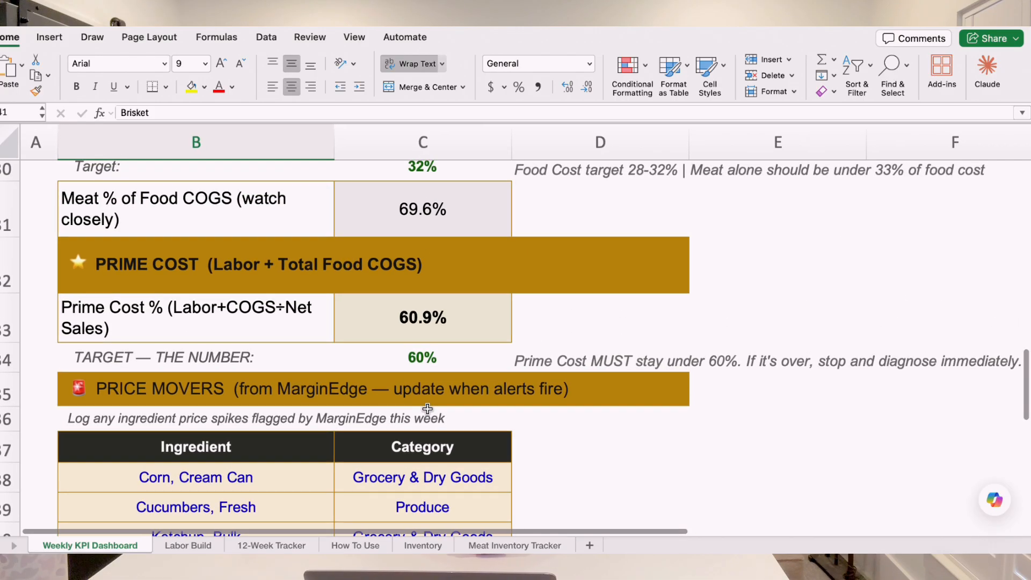
left_click(439, 347)
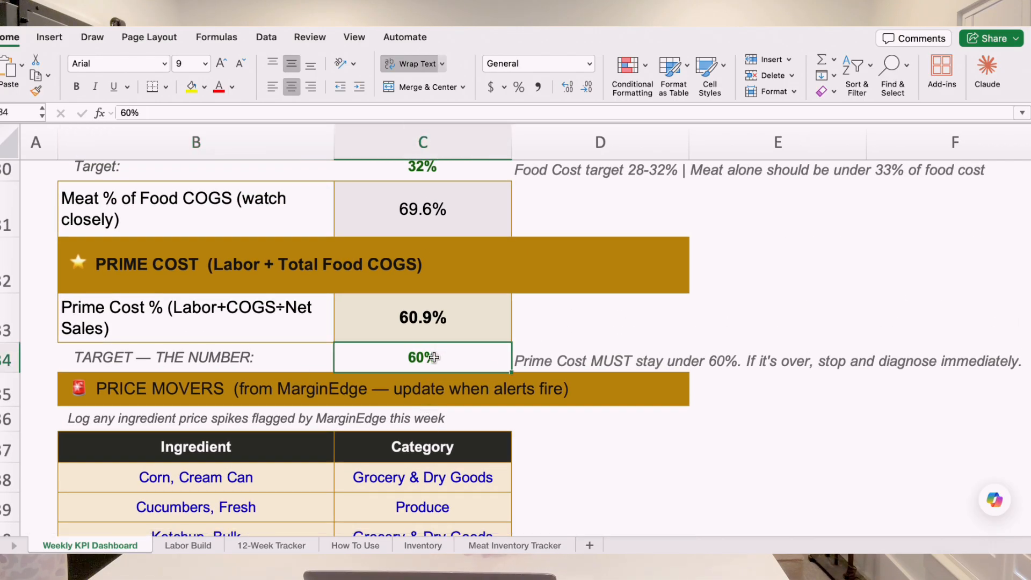